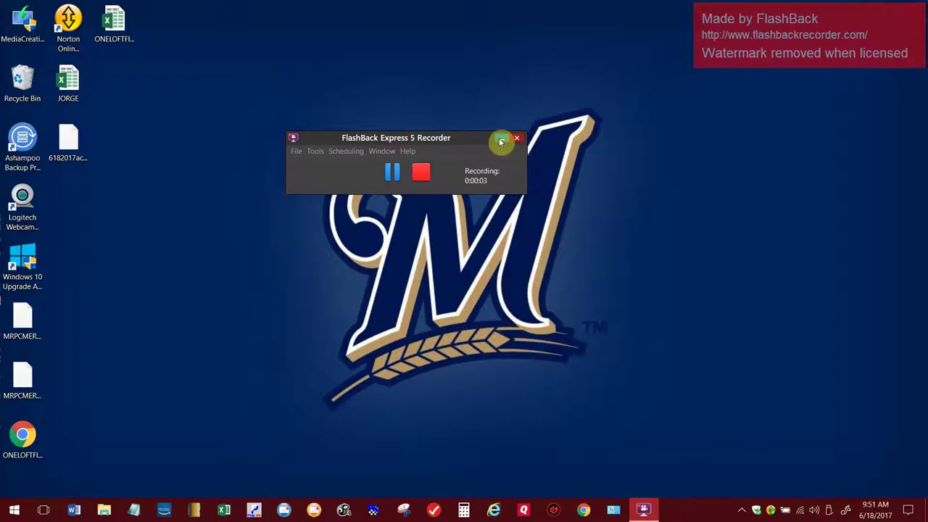
Open PideXX and select the last fancier on the list in the PC database for data transfer
left_click(499, 139)
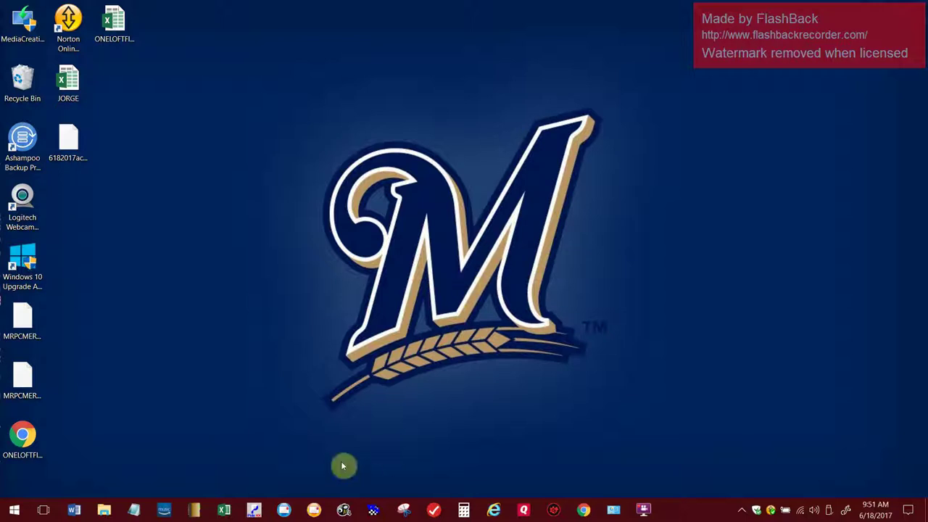
left_click(254, 510)
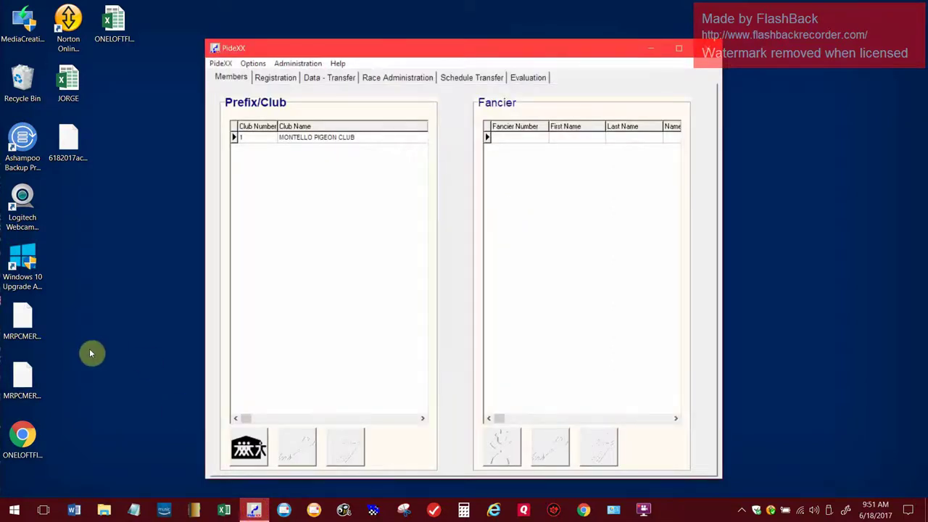
left_click(326, 80)
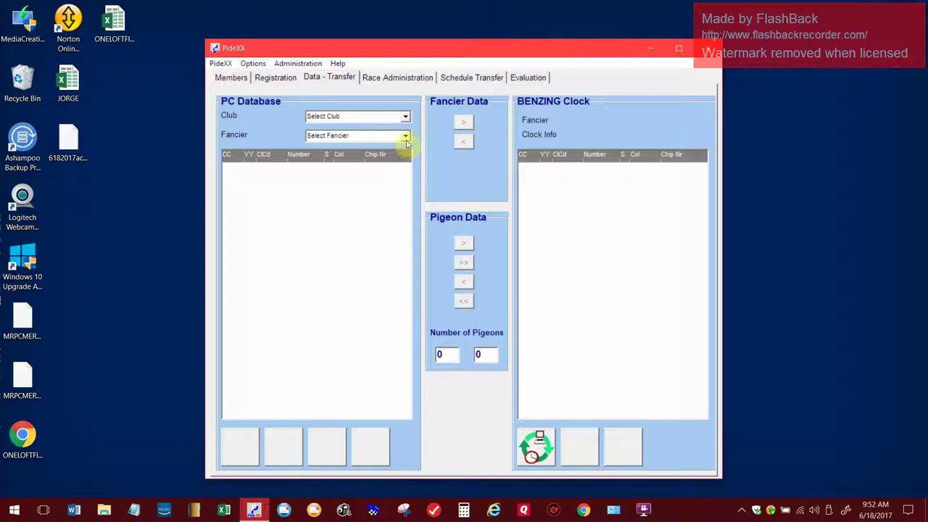
left_click(405, 136)
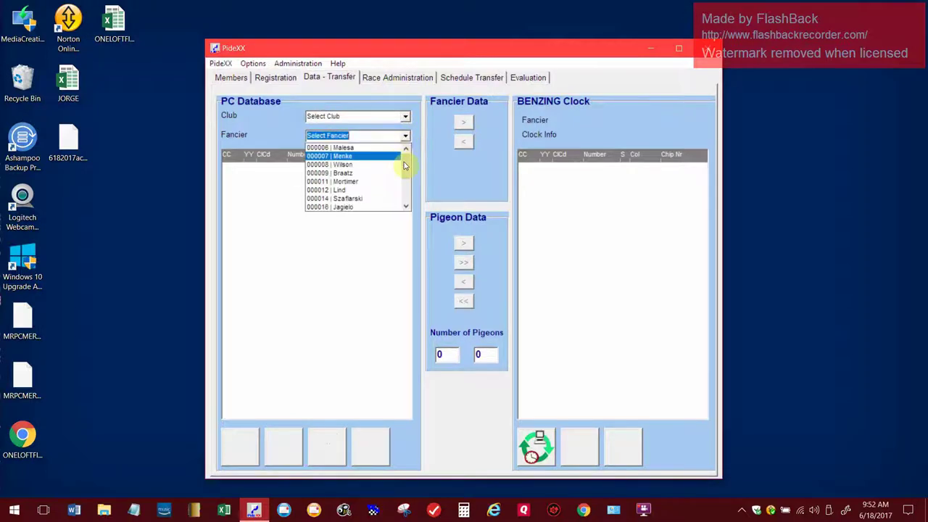
scroll(397, 161, "down", 2)
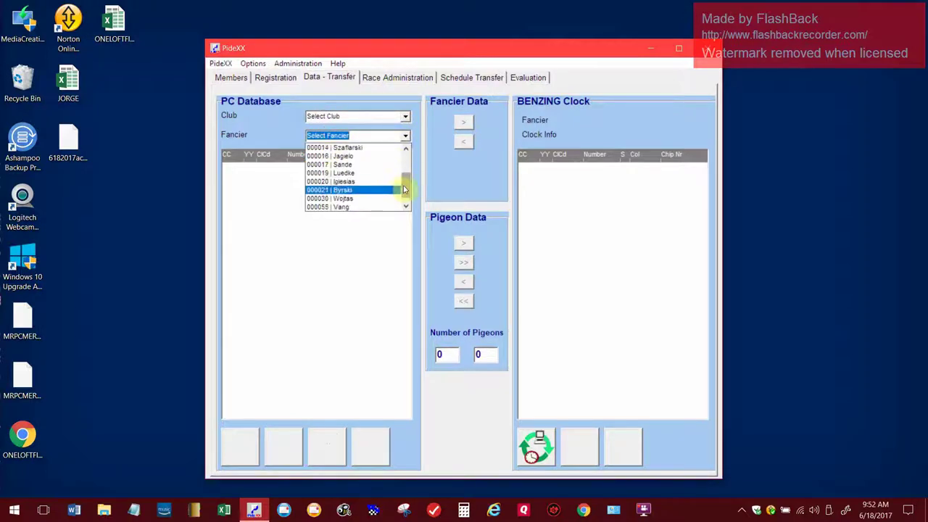
scroll(403, 185, "down", 1)
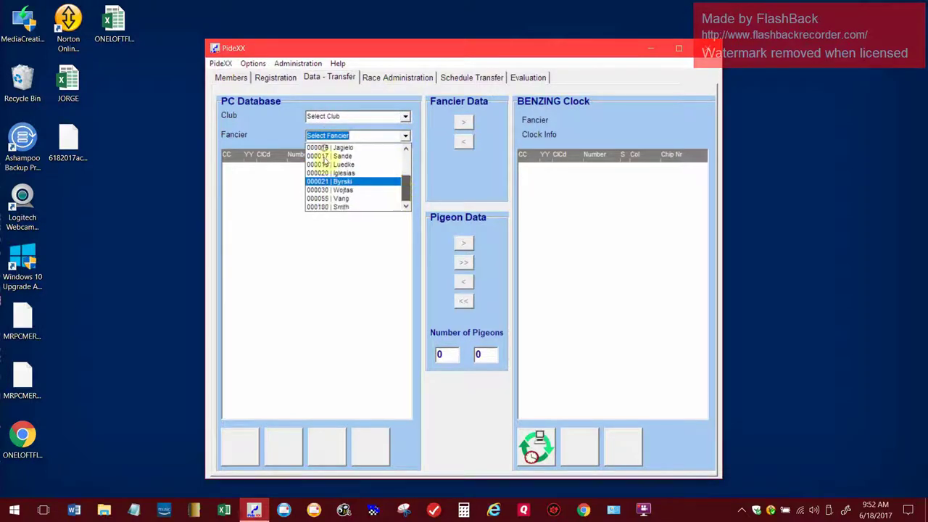
left_click(359, 208)
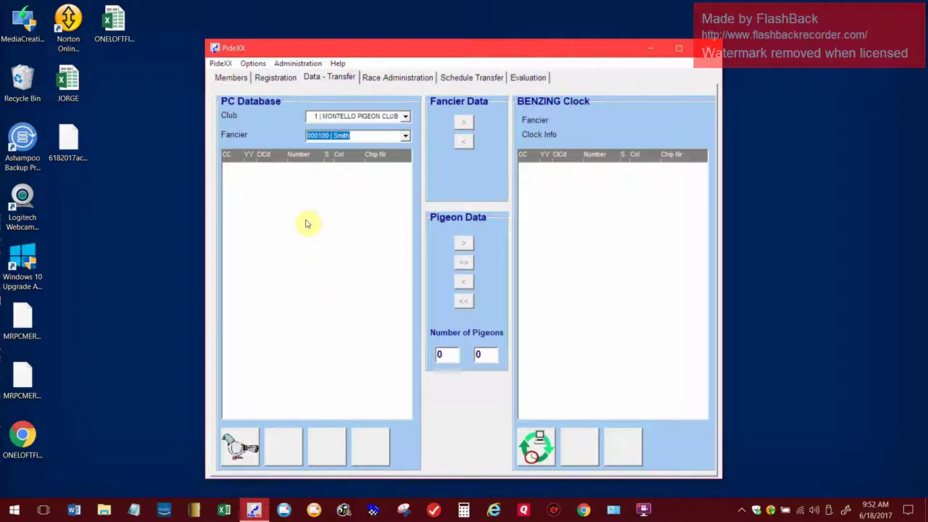
left_click(267, 183)
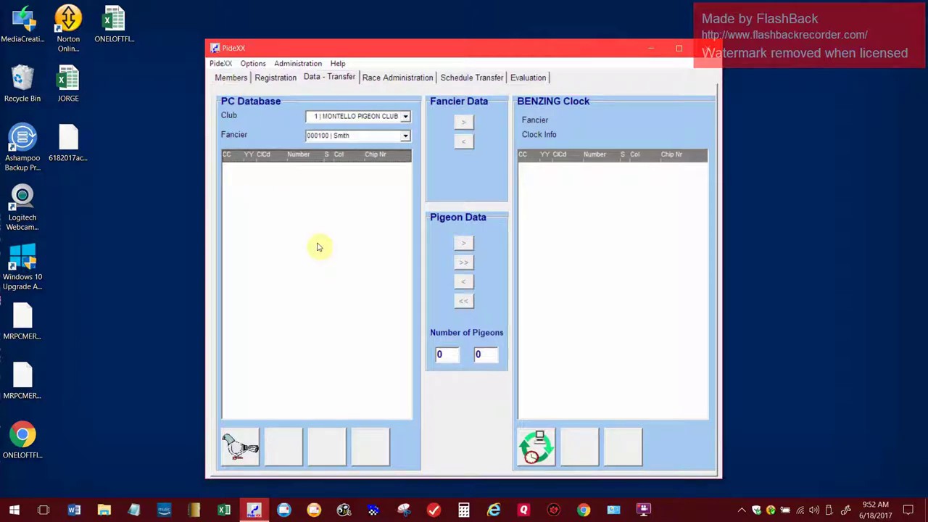
Start a new pigeon record for this fancier with country AU, year 15 and prefix VITA
left_click(232, 442)
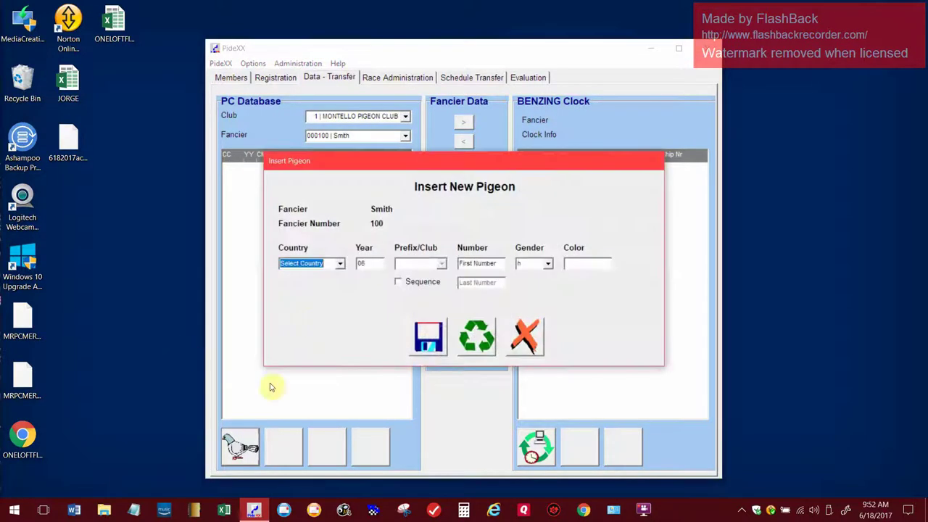
type("AE")
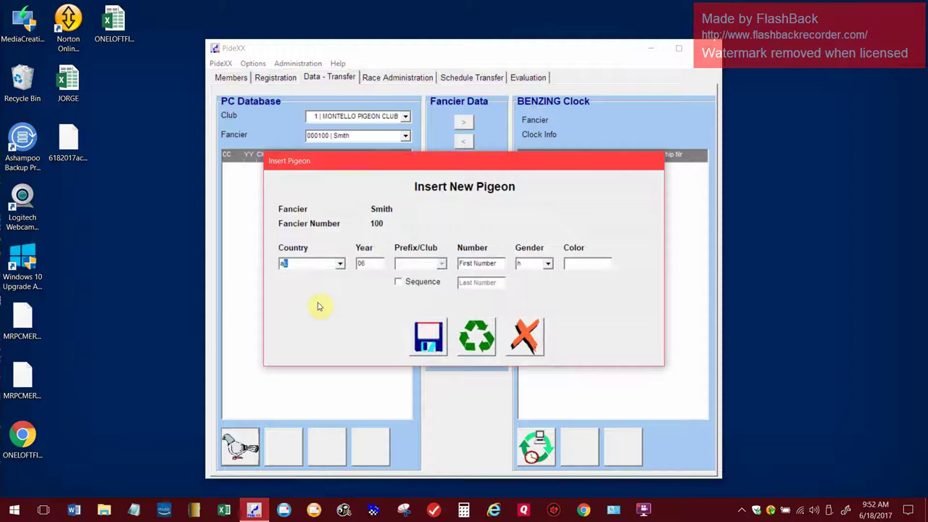
key("BackSpace")
key("BackSpace")
type("AU")
key("Tab")
type("15")
key("Tab")
type("VITA")
key("Tab")
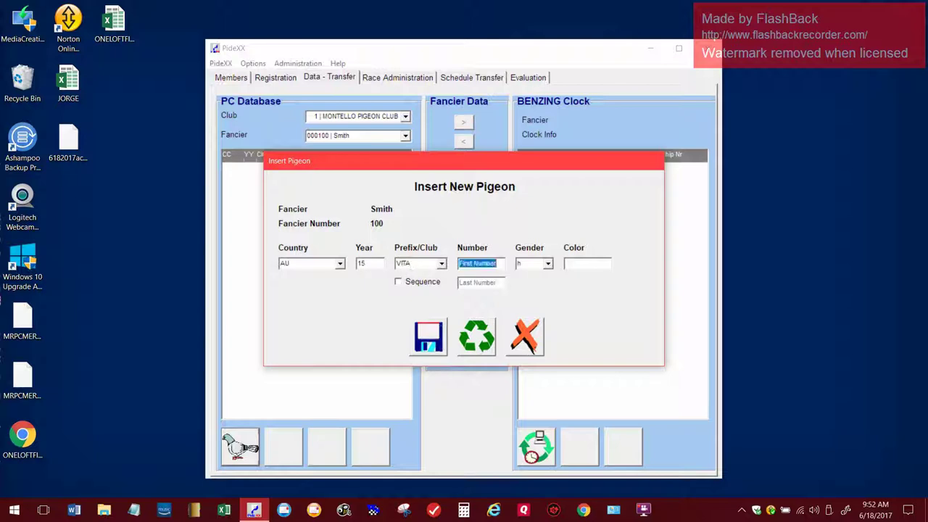
Give the new pigeon number 0001 and color BB, and save the record
type("0001")
key("Tab")
key("Tab")
type("BB")
key("Tab")
key("Tab")
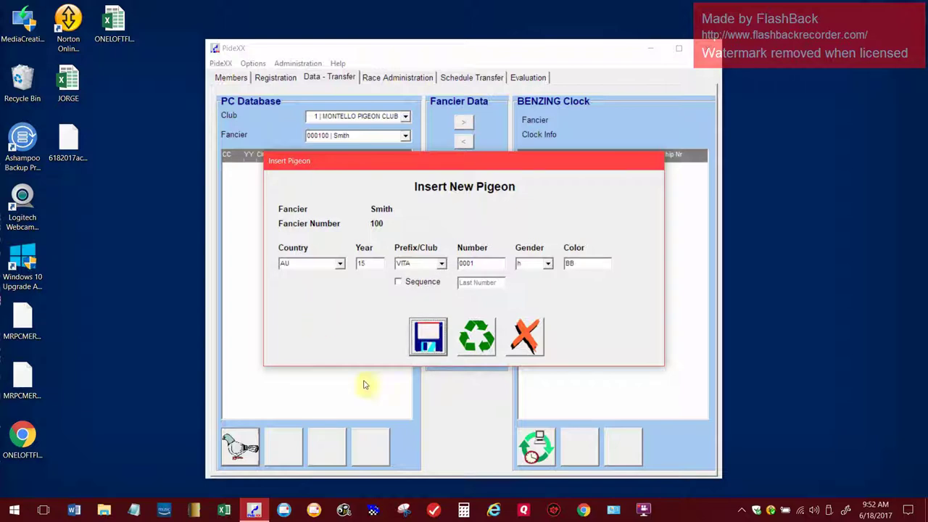
left_click(427, 338)
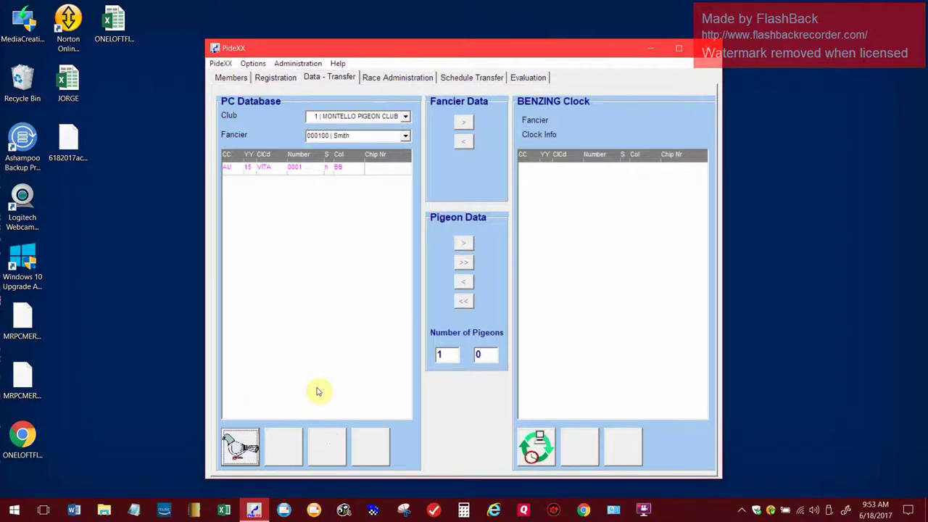
double_click(317, 391)
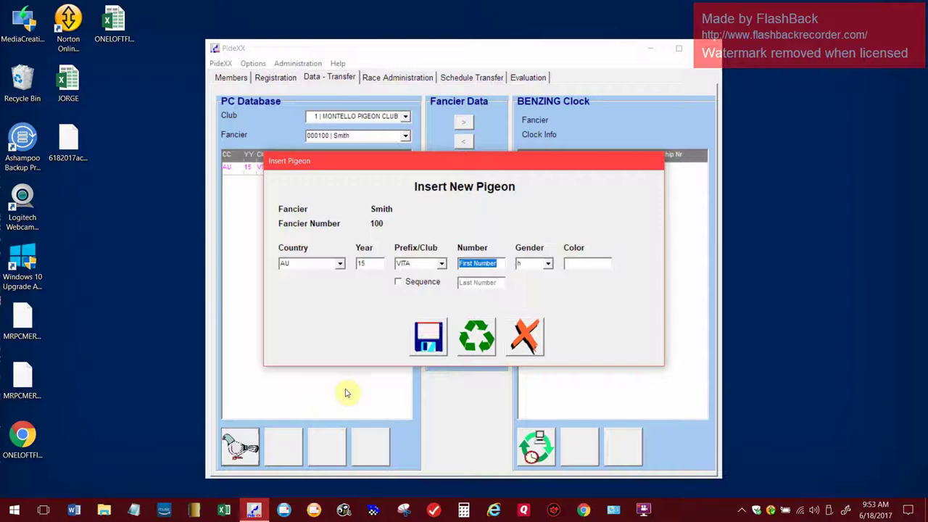
left_click(530, 333)
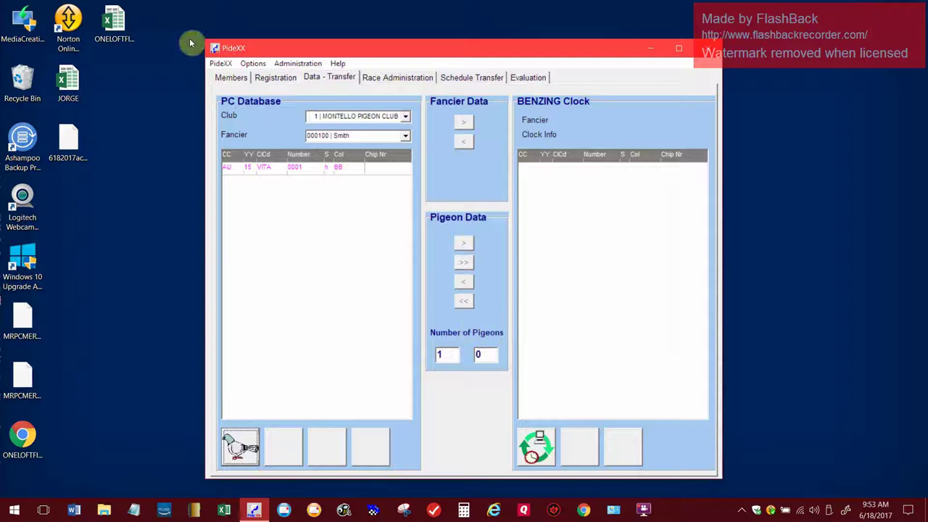
Show the same fancier's pigeons in the registration view
left_click(272, 78)
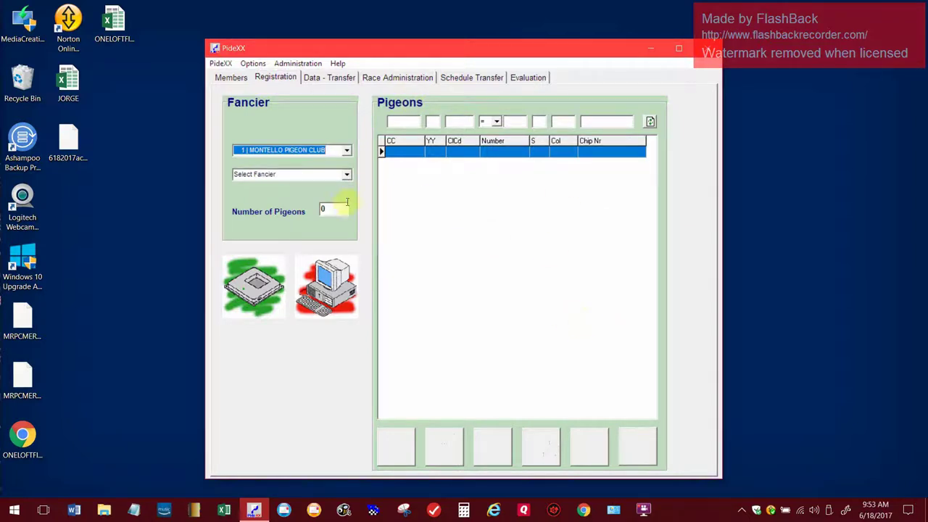
left_click(345, 177)
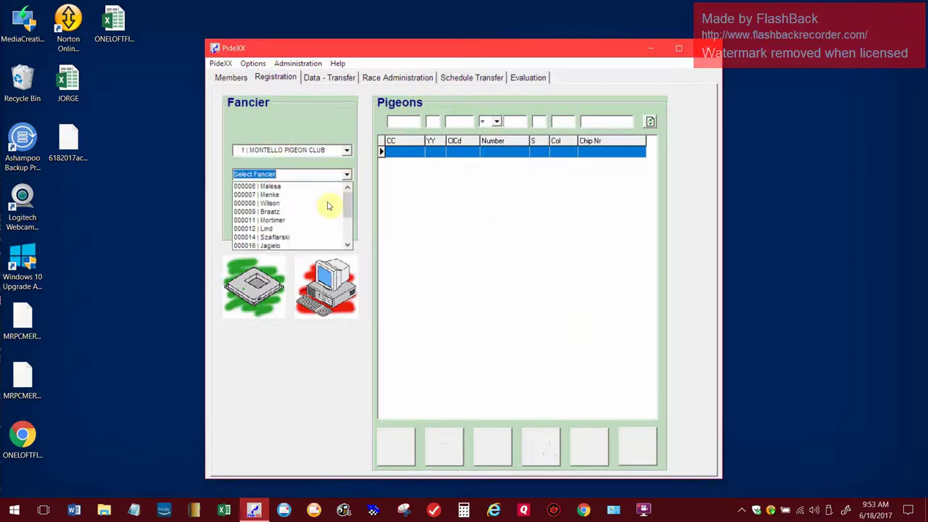
left_click(345, 236)
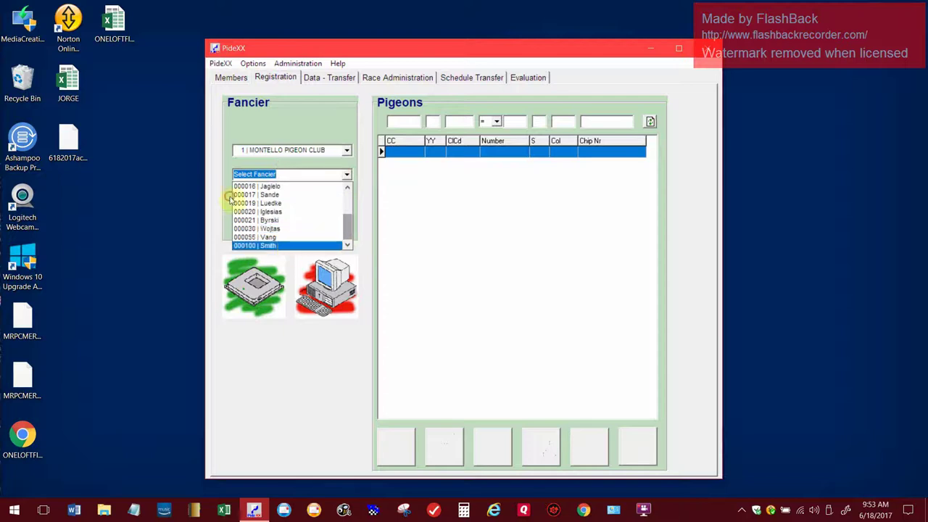
left_click(290, 245)
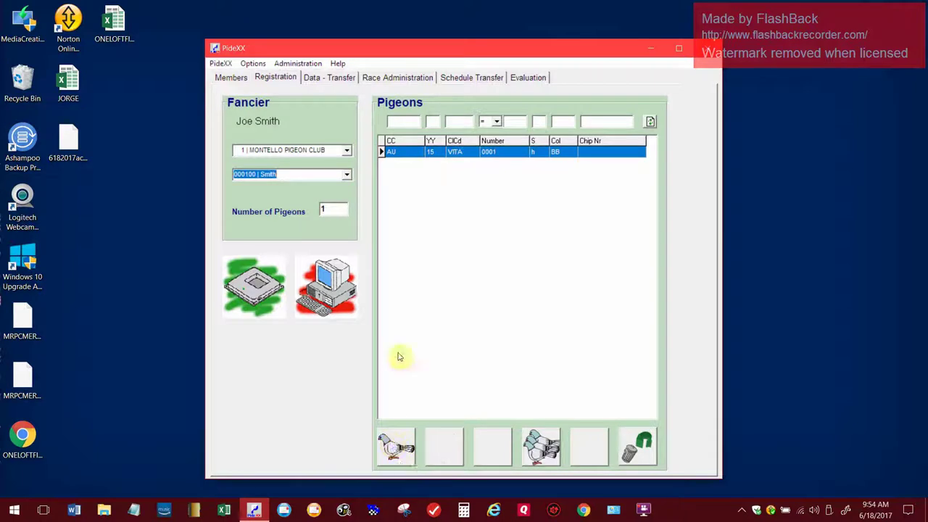
Start another pigeon record from registration with country IF, year 16 and prefix JJ
left_click(394, 445)
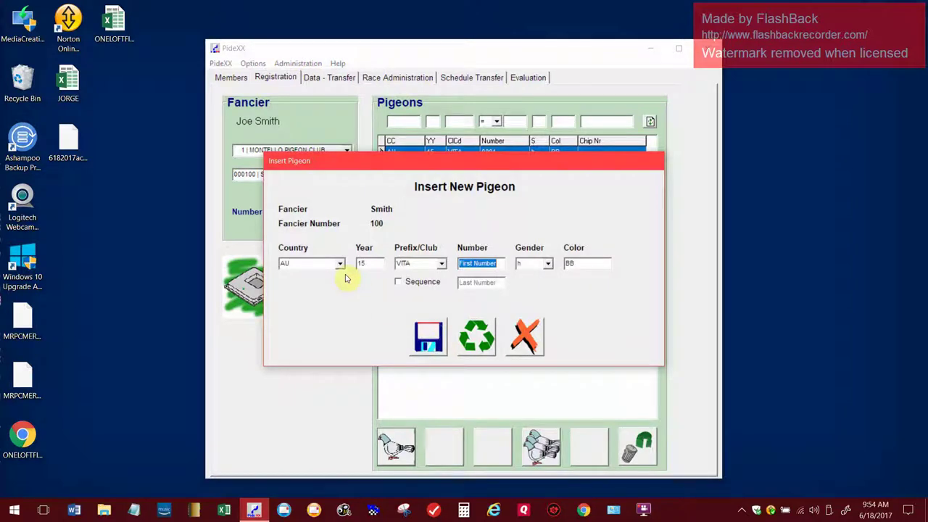
left_click(340, 264)
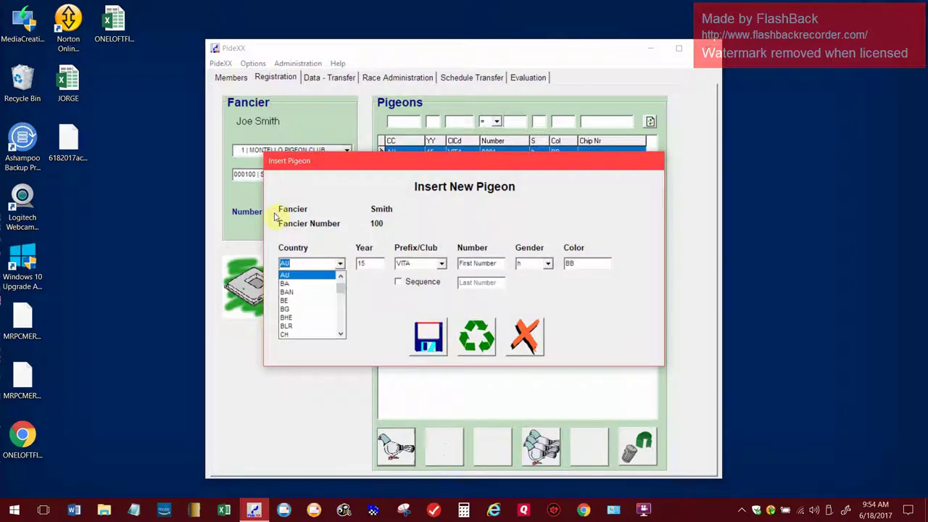
type("IF")
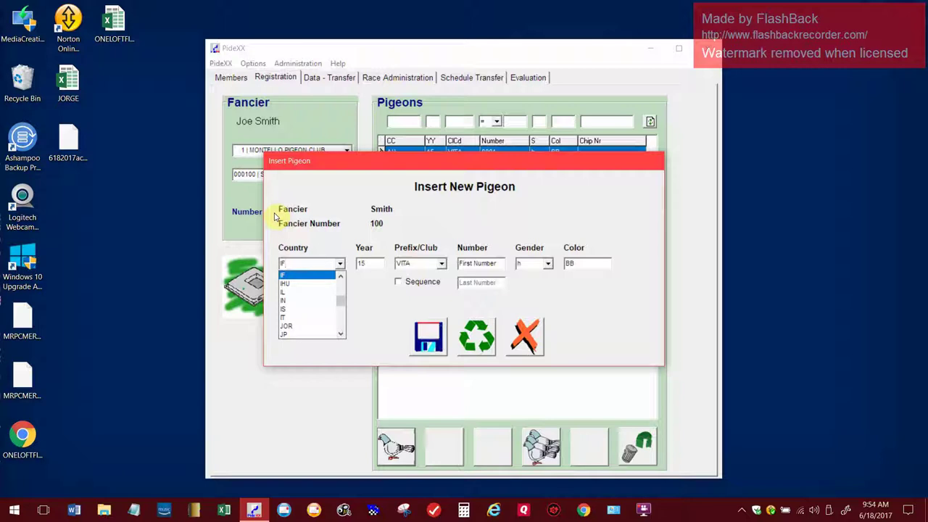
key("Tab")
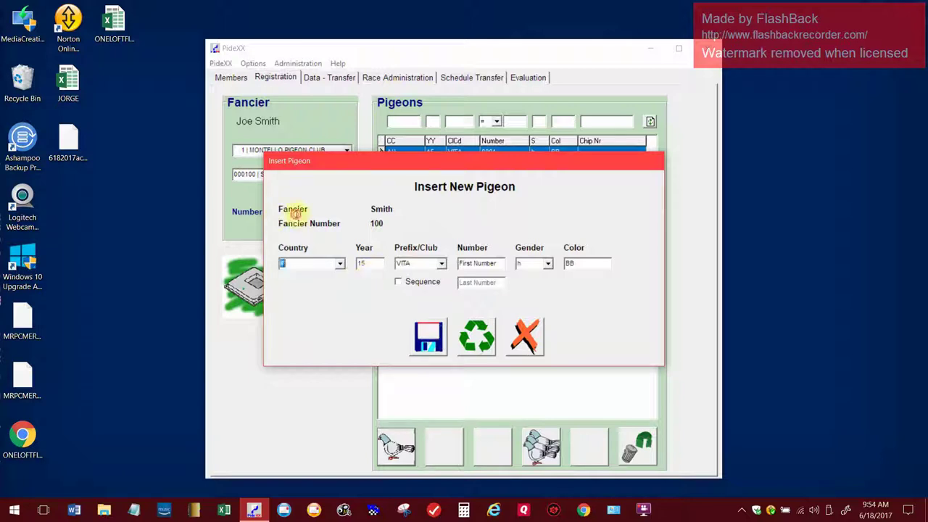
type("16")
key("Tab")
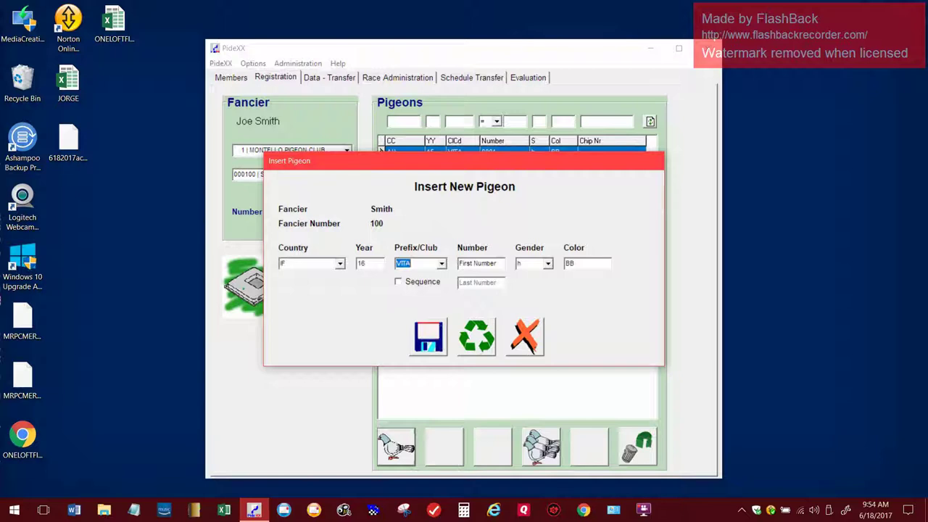
type("JJ")
key("Tab")
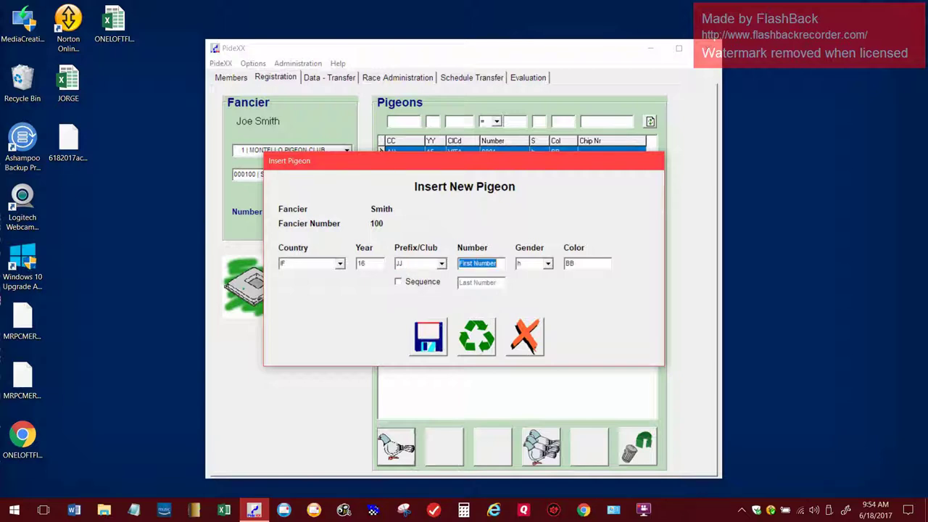
Give the IF pigeon number 0250, keep gender h and color BB, and save it
type("0250")
key("Tab")
key("Tab")
key("Tab")
key("Tab")
key("Return")
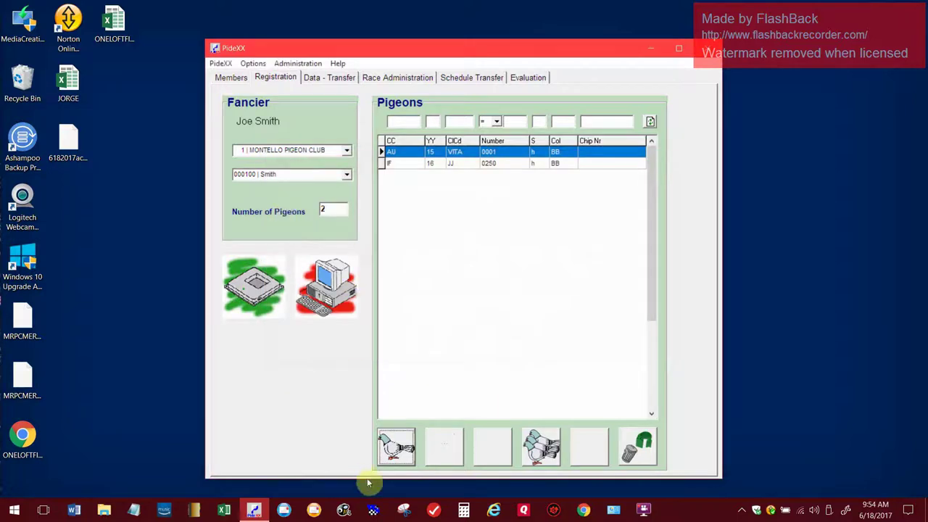
left_click(398, 438)
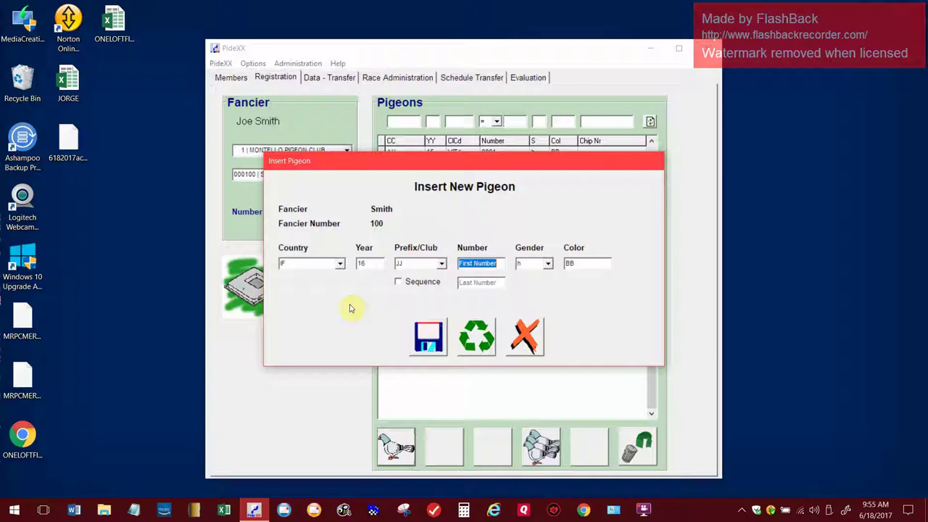
left_click(525, 336)
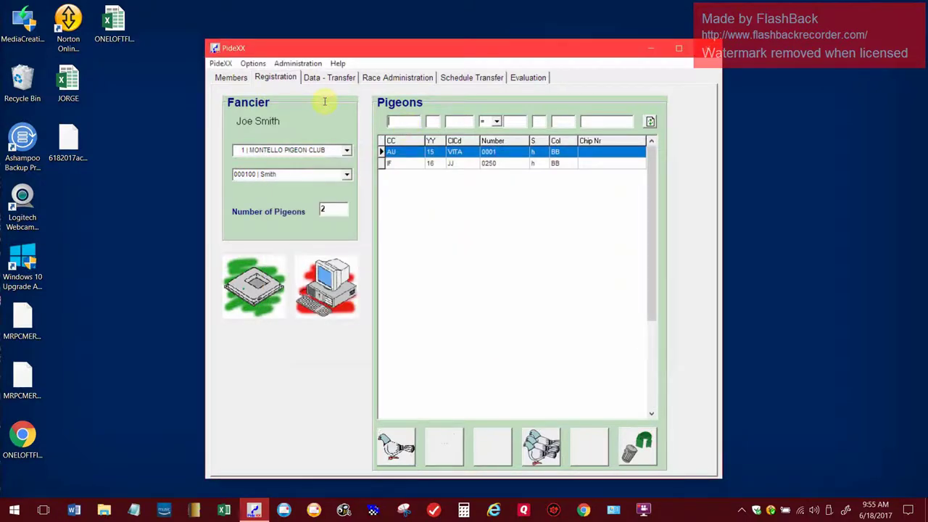
Filter the registered pigeons by country AU and club code VITA
type("AU")
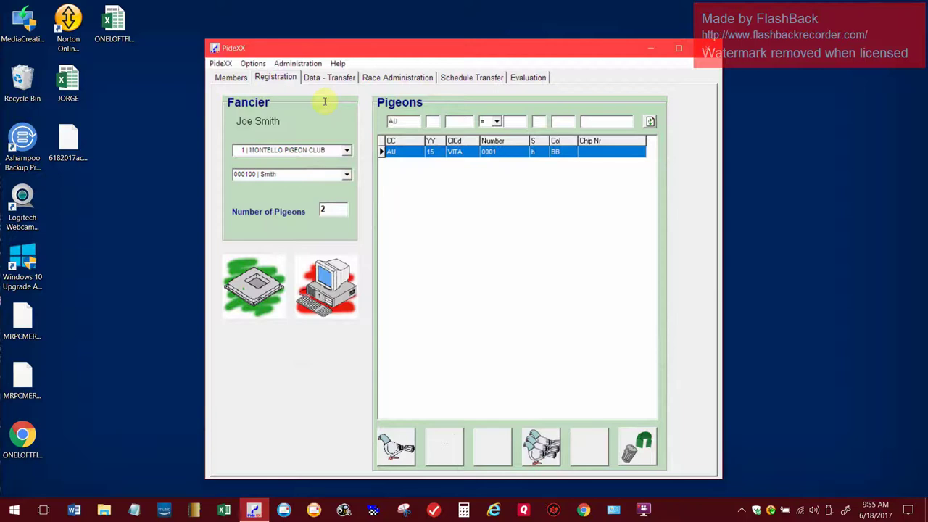
key("Tab")
type("VITA")
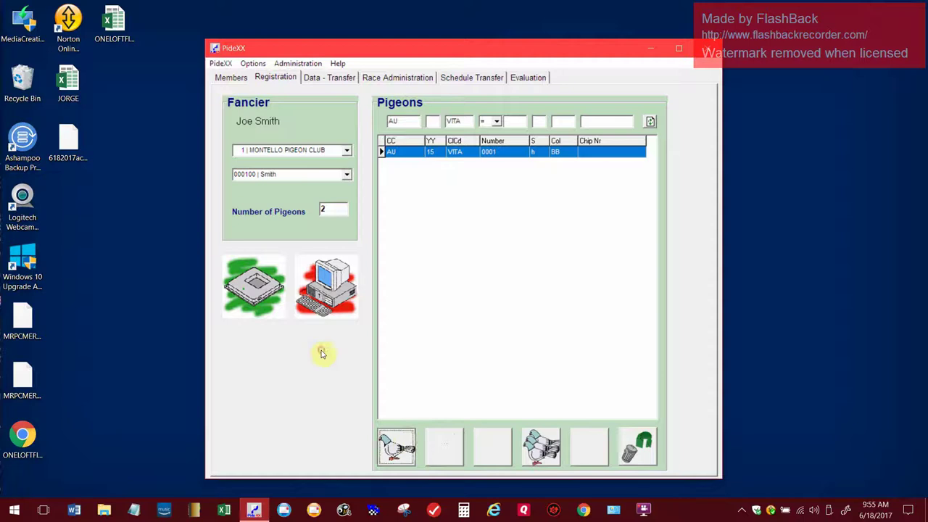
Add a pigeon with country AU, year 17, prefix VITA, number 0400 and color BB
left_click(397, 442)
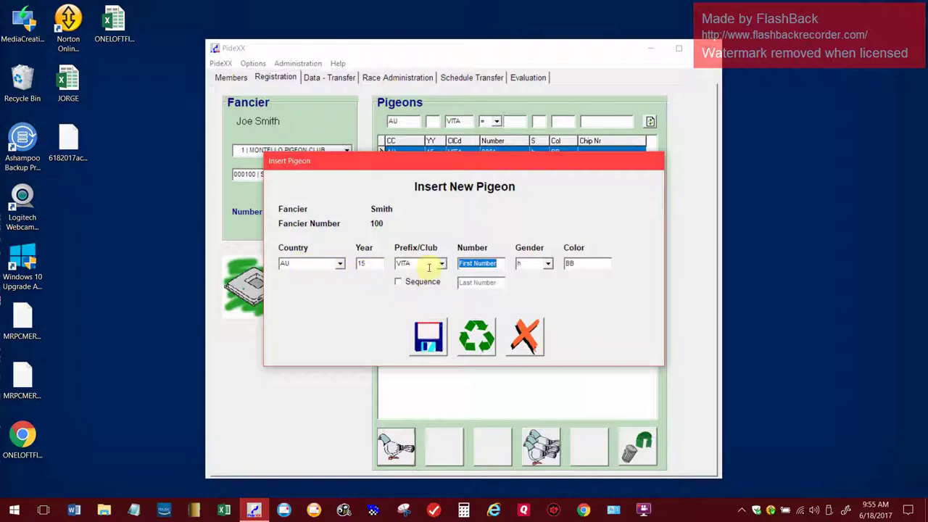
left_click(364, 264)
key("BackSpace")
key("BackSpace")
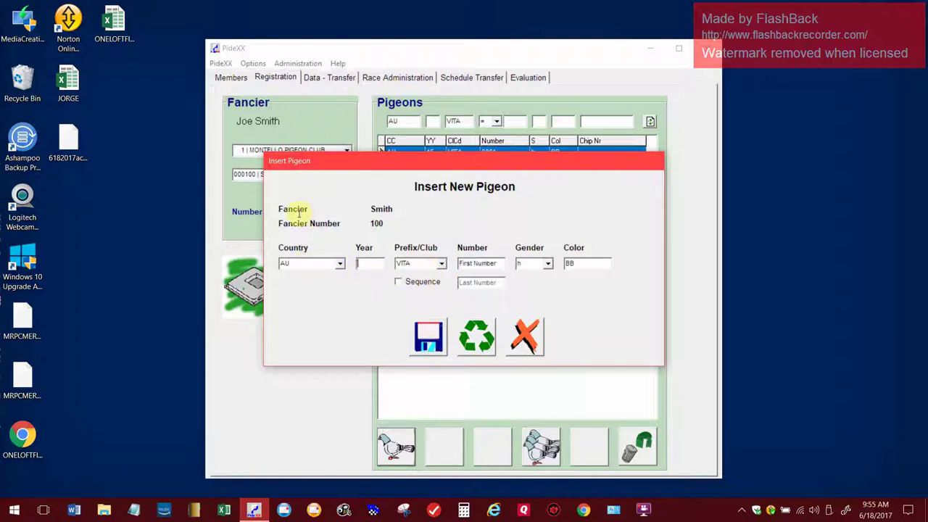
type("17")
key("Tab")
key("Tab")
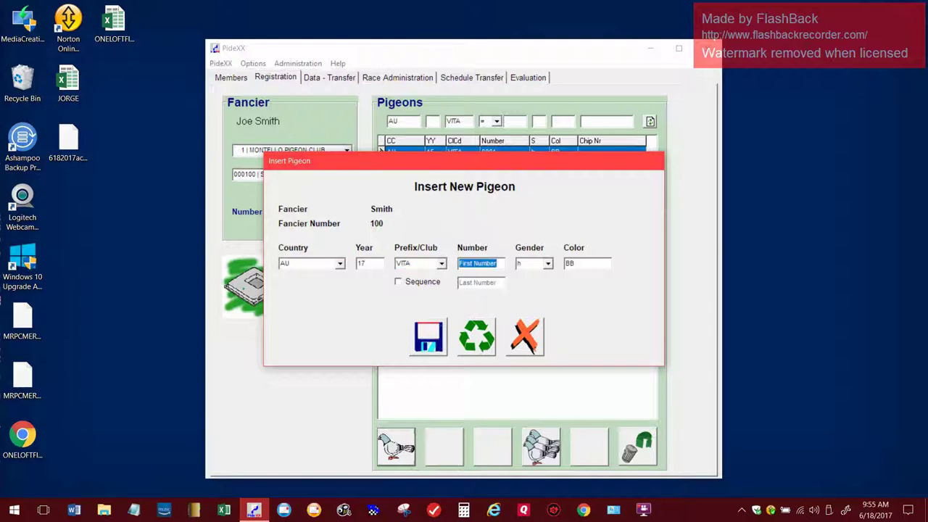
type("0400")
key("Tab")
key("Tab")
key("Tab")
key("Tab")
key("Return")
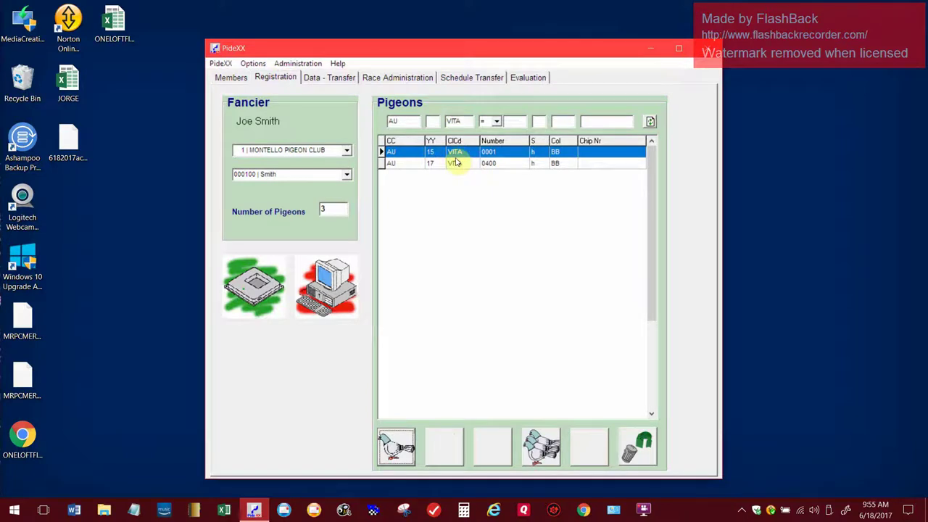
Narrow the pigeon filter to year 17, and add AU 17 VITA pigeons numbered 0200 and 0800 with color BB
left_click(432, 120)
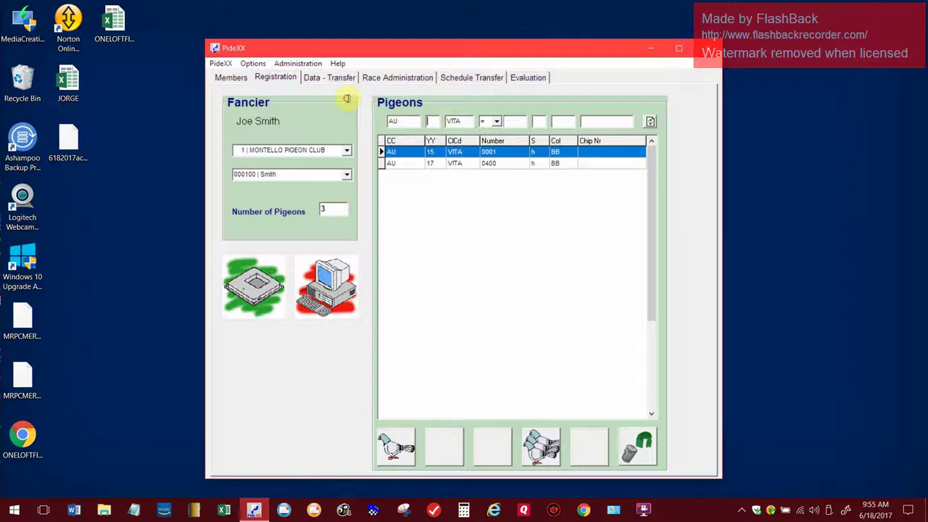
type("17")
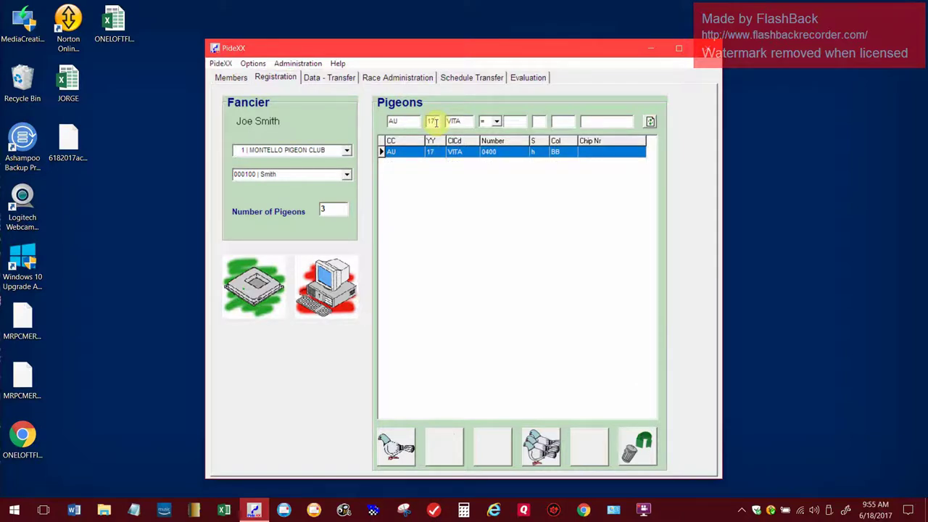
left_click(393, 448)
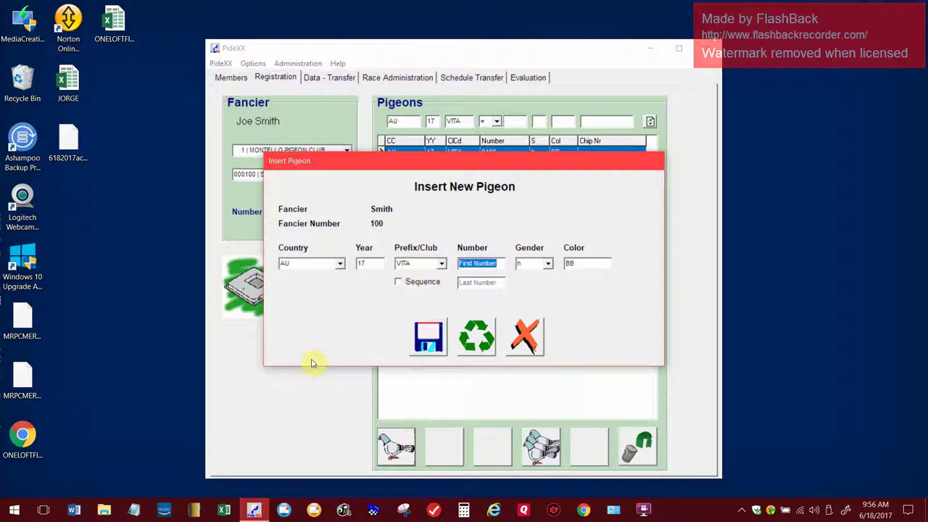
type("0200")
left_click(429, 335)
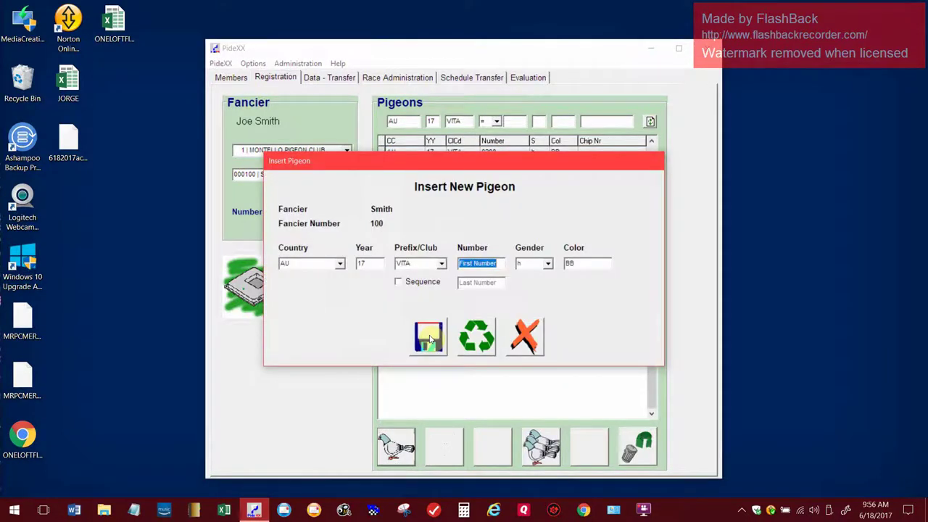
type("0800")
left_click(419, 334)
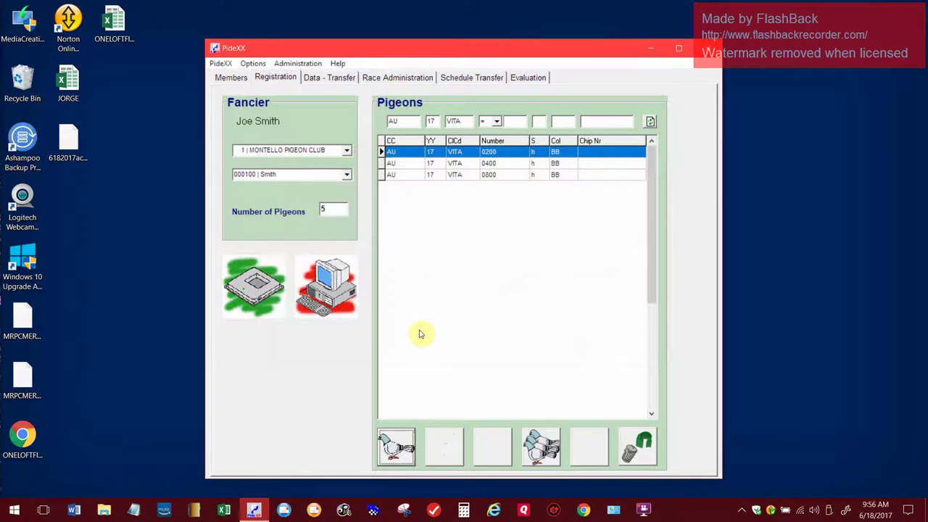
left_click(395, 445)
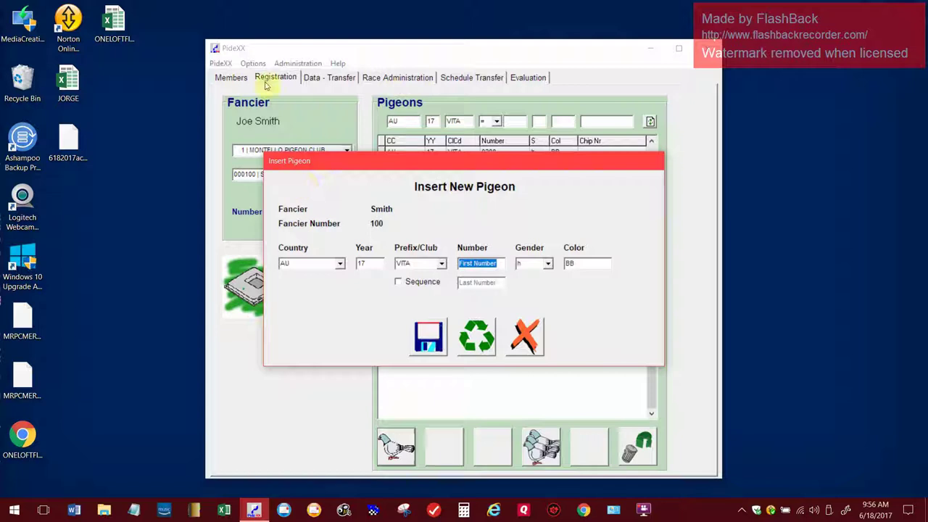
left_click(522, 332)
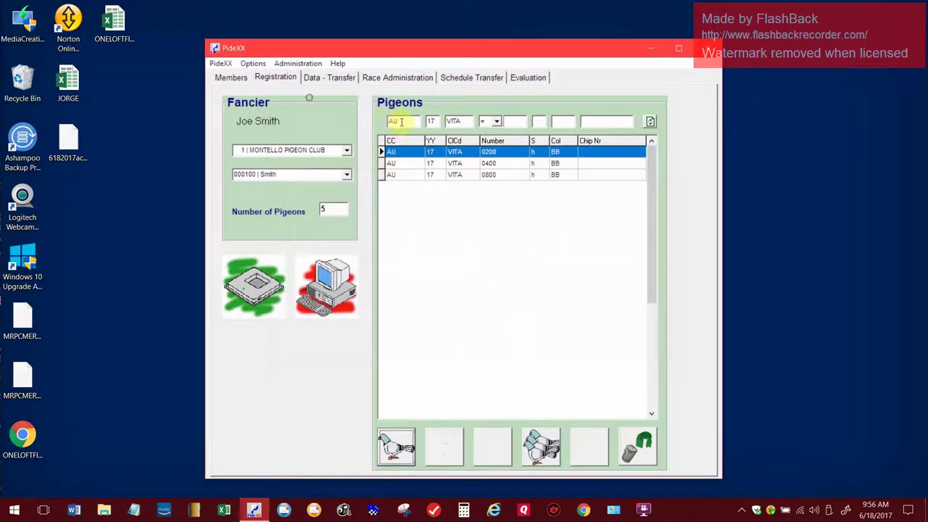
key("Tab")
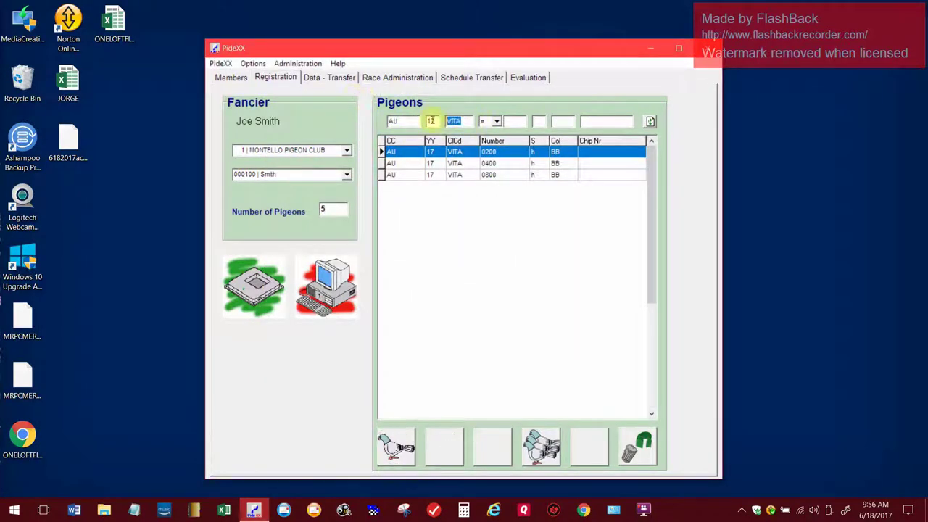
left_click(393, 121)
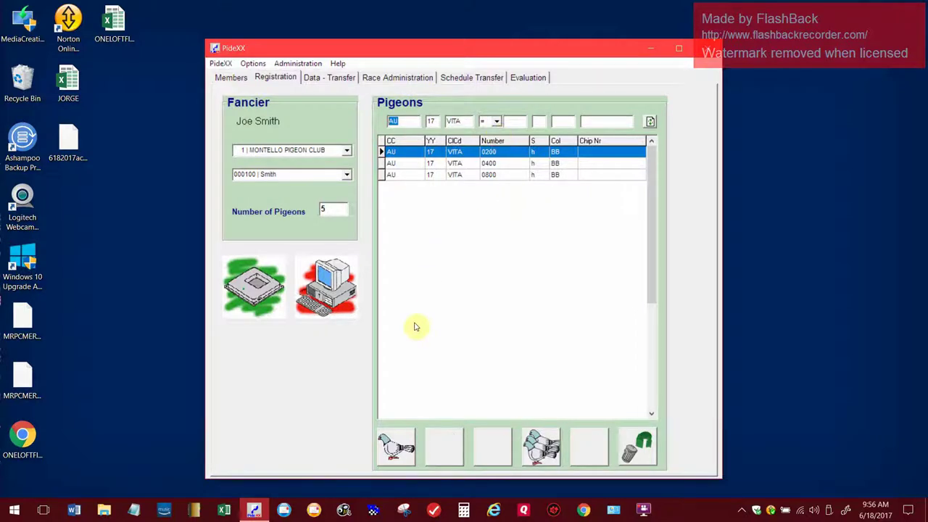
Add a sequence of AU 17 VITA pigeons numbered 0801 to 0825 with gender h and color BB
left_click(401, 449)
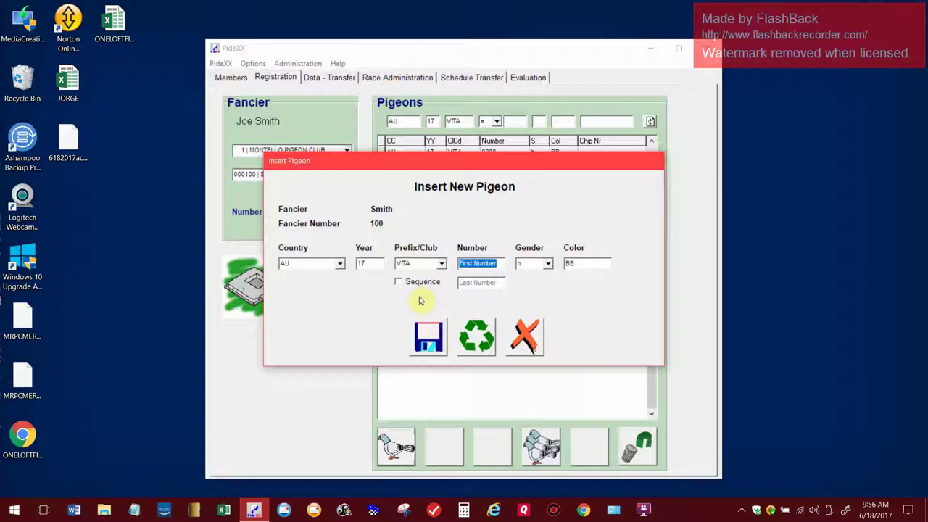
left_click_drag(459, 163, 416, 236)
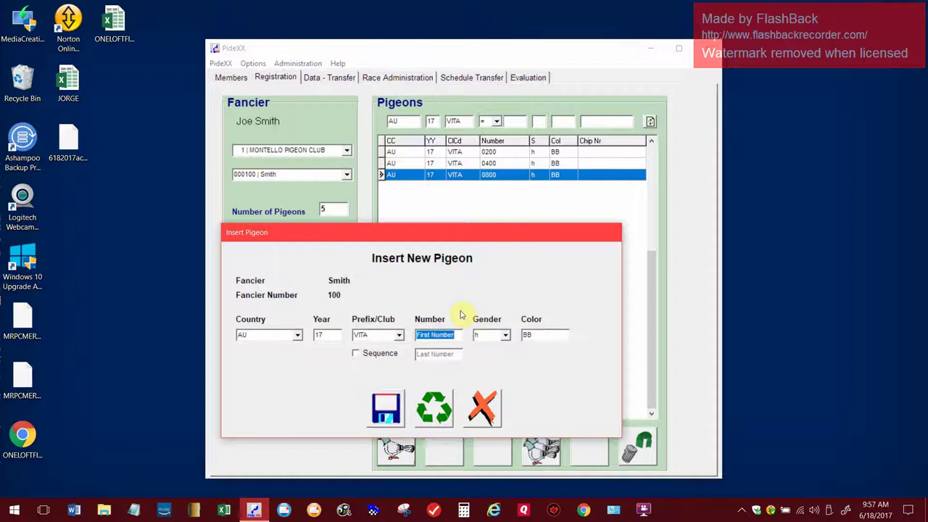
type("0801")
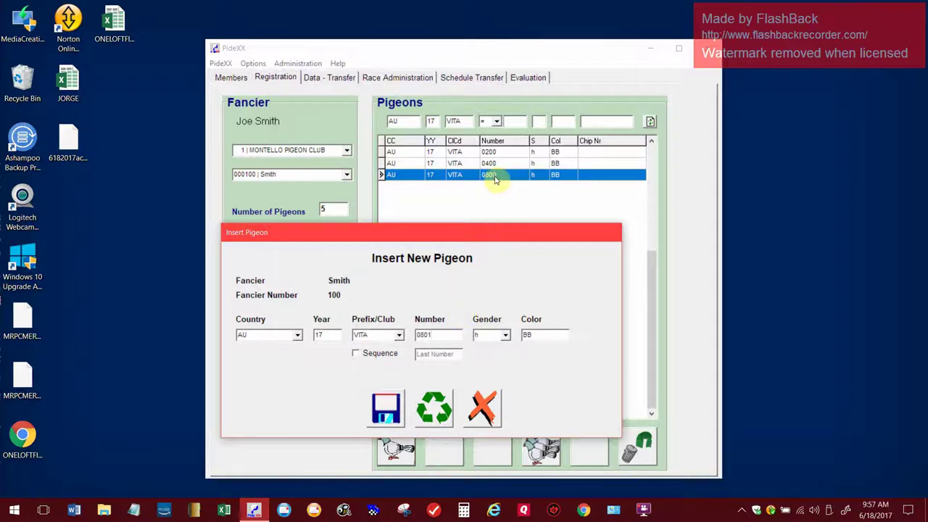
left_click(356, 354)
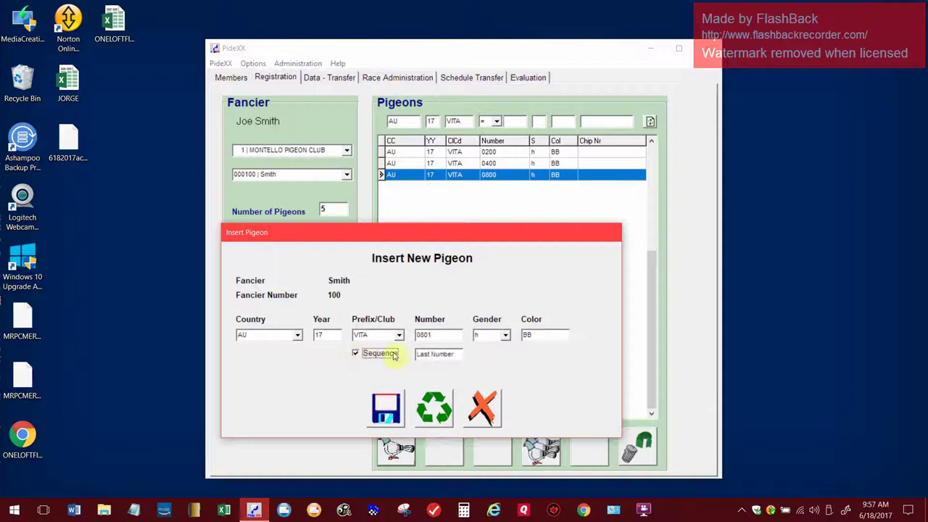
key("Tab")
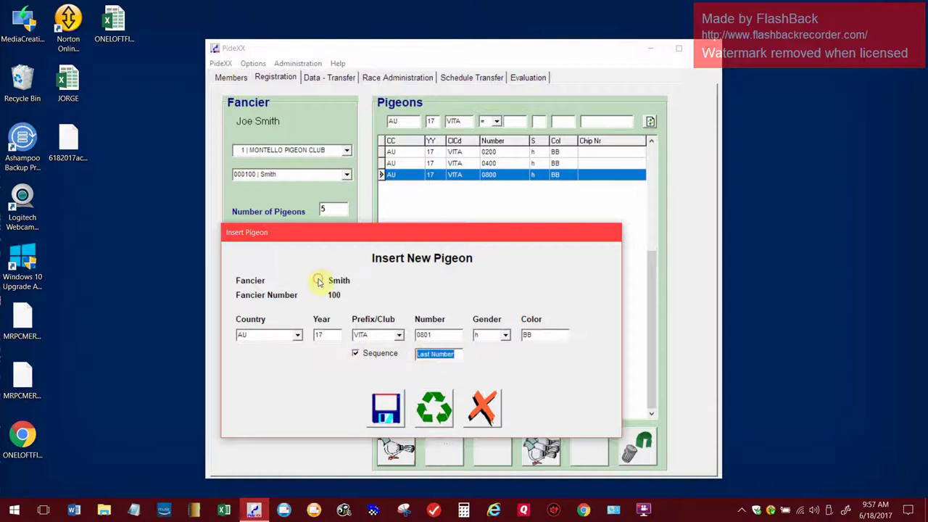
type("08")
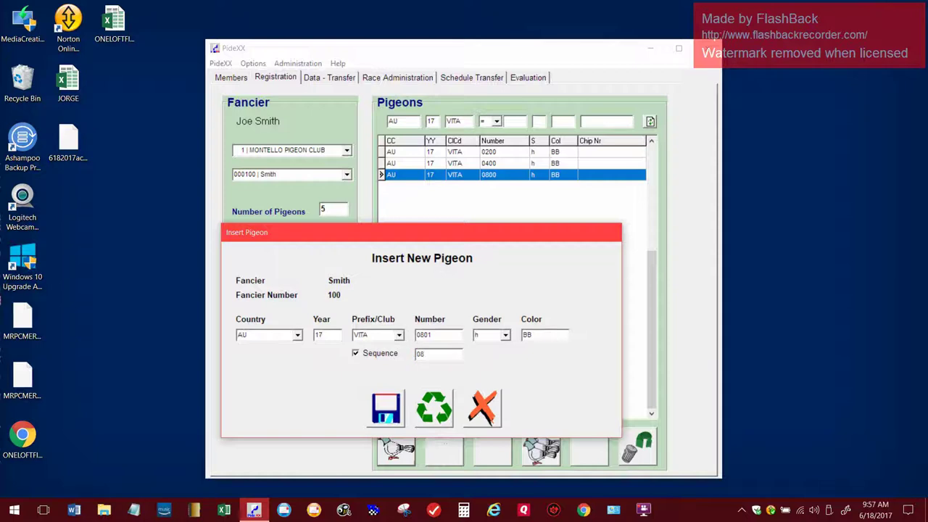
type("25")
left_click(480, 335)
left_click(384, 407)
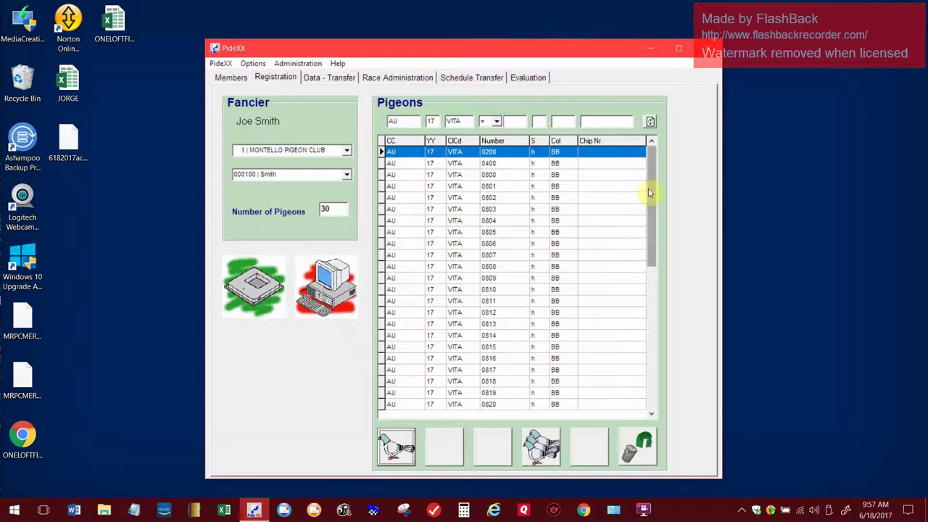
Change the color of pigeon AU 17 VITA 0806 to SPSL and save the record
left_click_drag(648, 190, 649, 283)
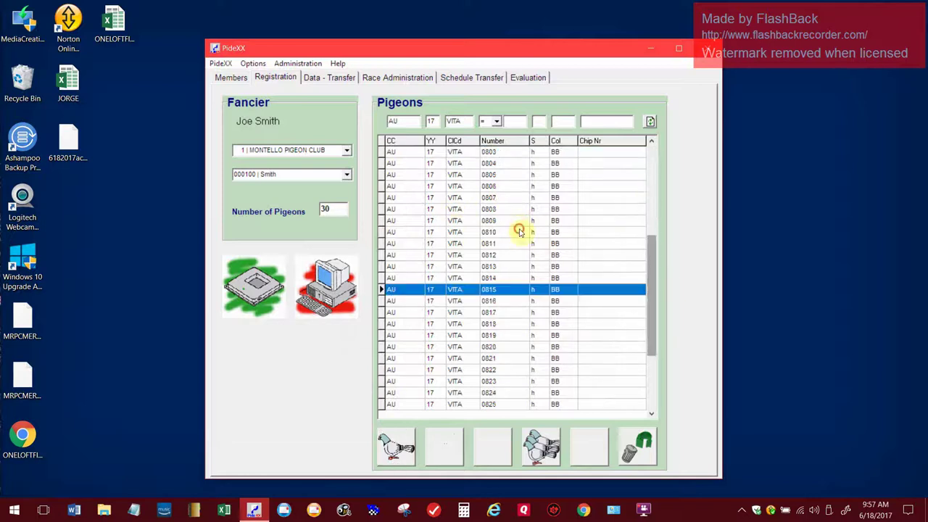
left_click_drag(657, 320, 615, 210)
left_click(487, 243)
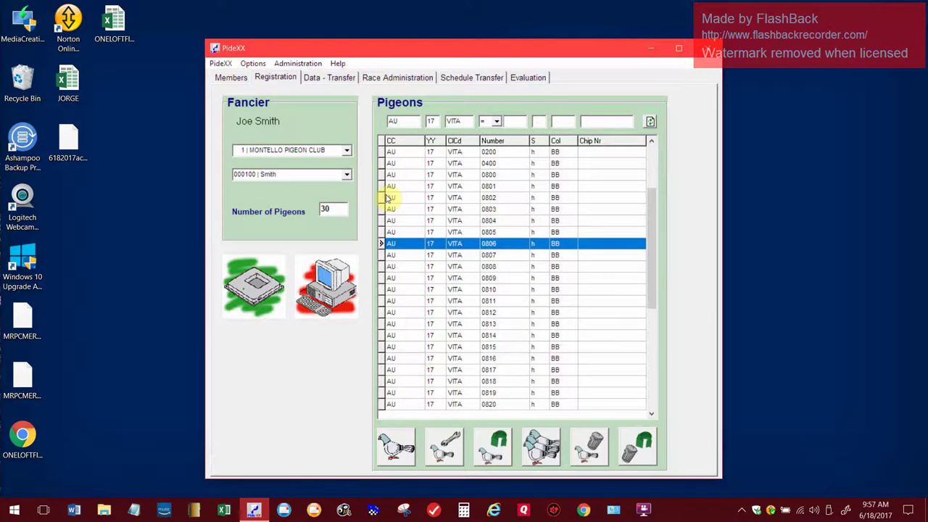
left_click(448, 453)
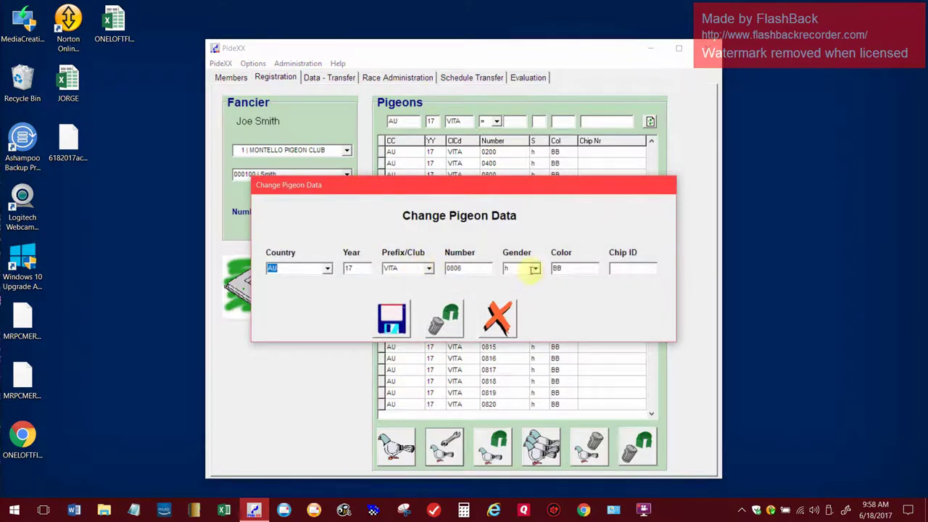
left_click(557, 272)
type("SPSL")
left_click(391, 318)
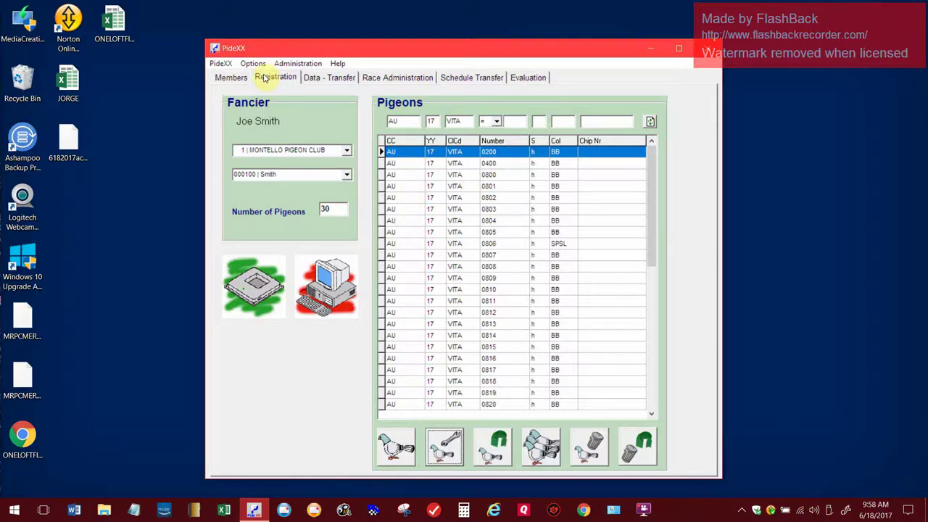
View the program's About information and close it
left_click(338, 63)
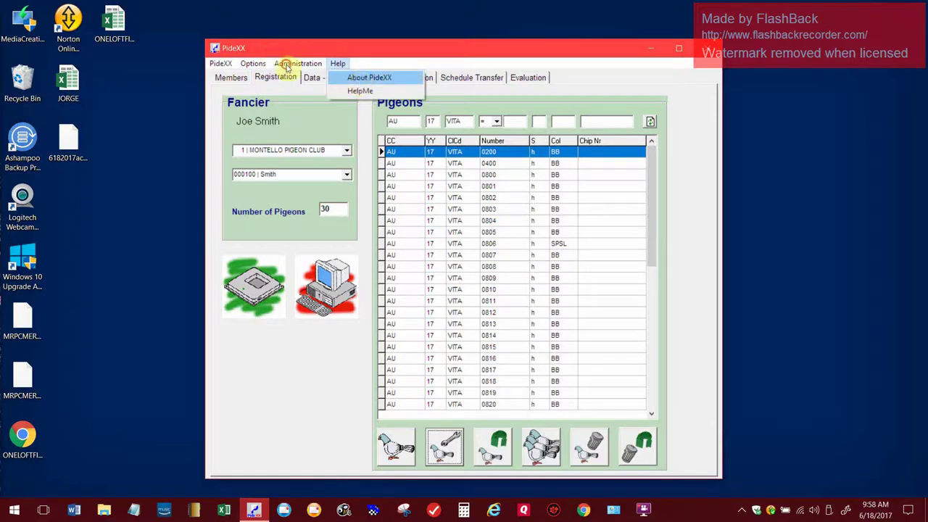
left_click(362, 79)
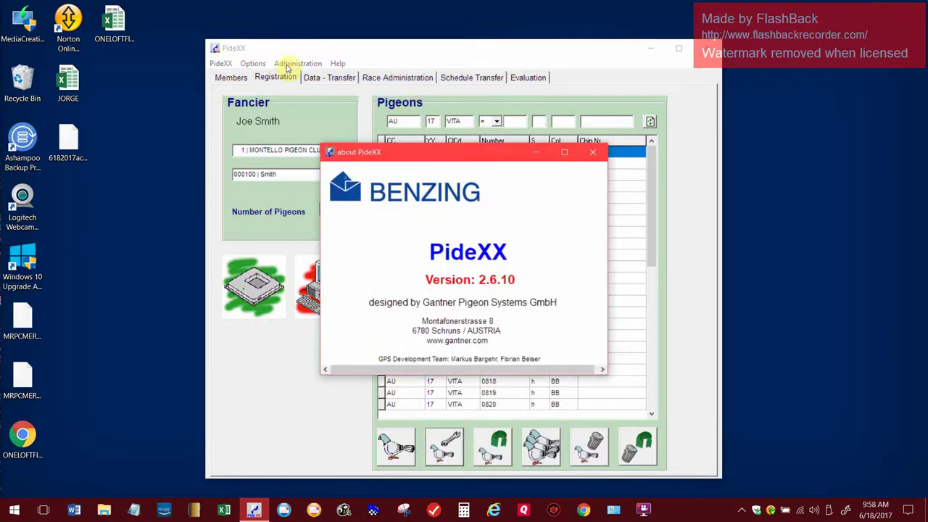
left_click(592, 152)
Look up Registration in the program's help index and read the topic on inserting new pigeon data
left_click(338, 63)
left_click(347, 95)
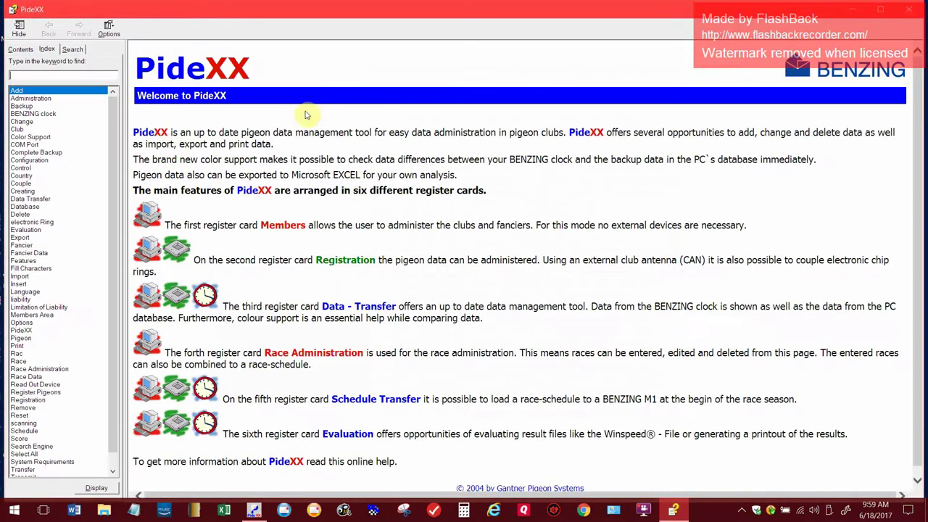
left_click(44, 400)
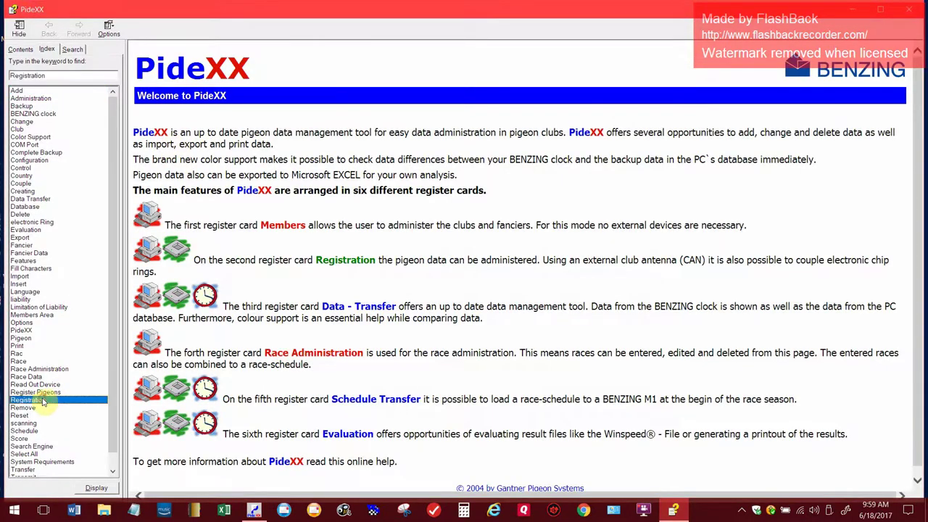
double_click(44, 400)
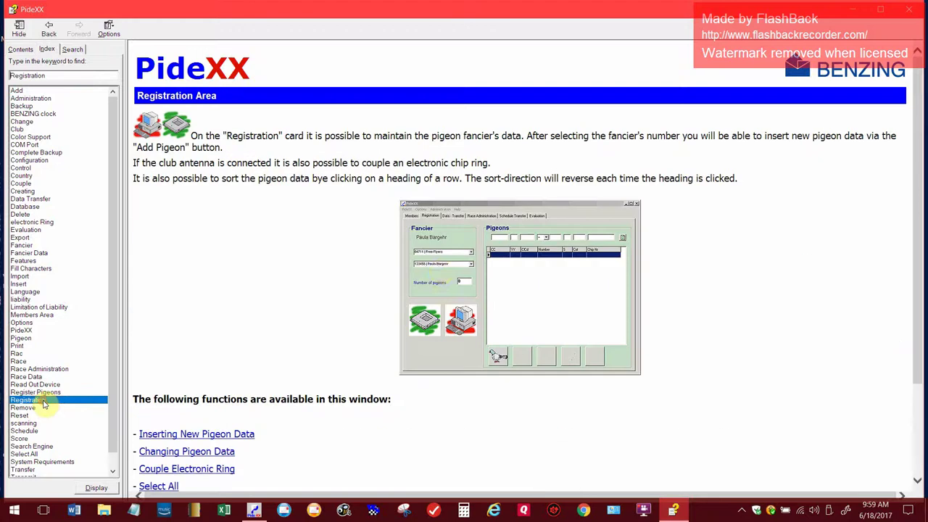
scroll(449, 245, "down", 2)
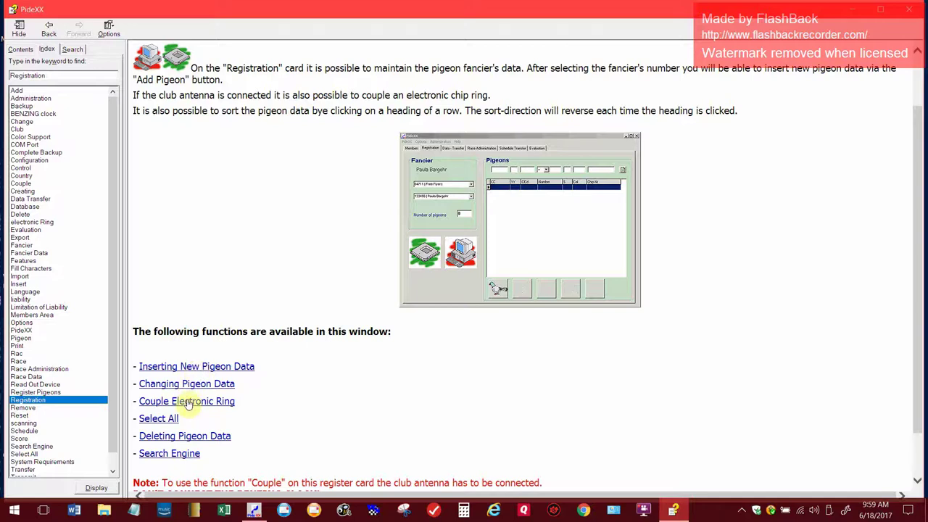
left_click(196, 366)
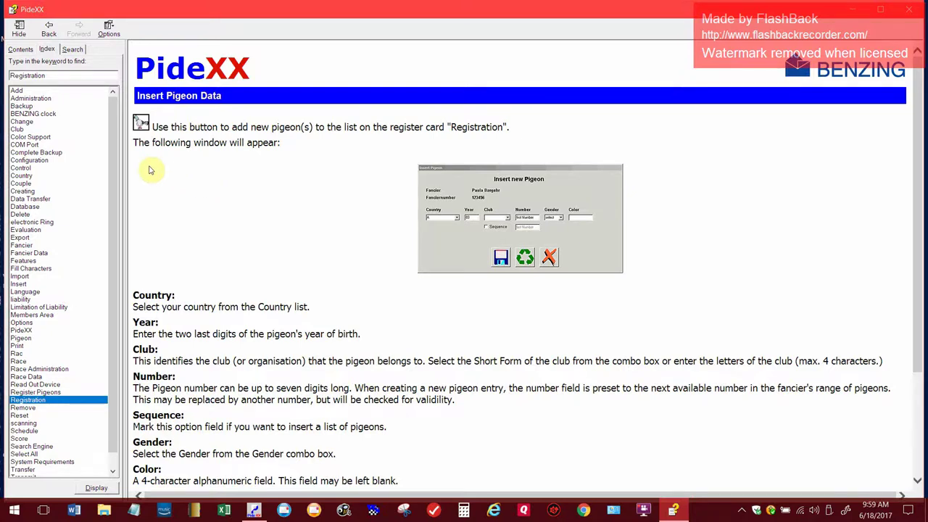
scroll(150, 170, "down", 3)
scroll(156, 173, "up", 3)
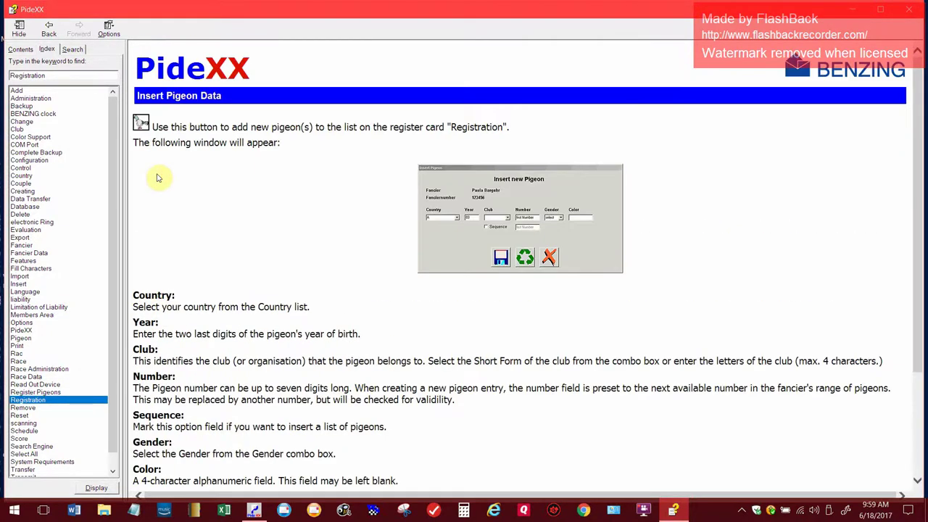
Close the help window and exit the pigeon management program
left_click(912, 14)
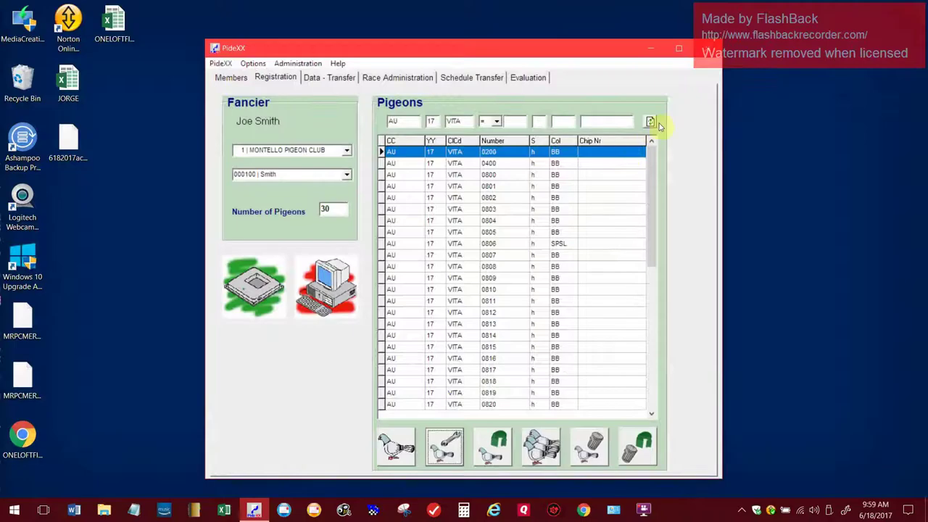
key("alt+F4")
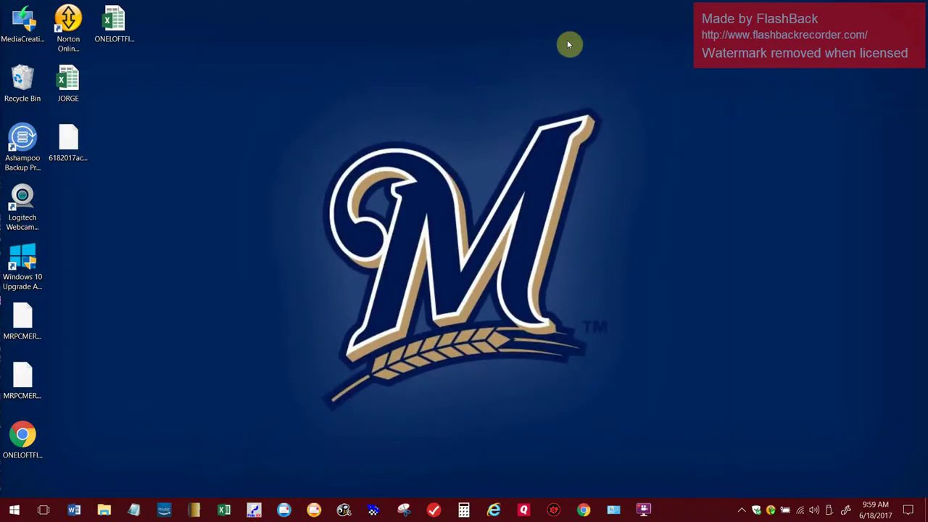